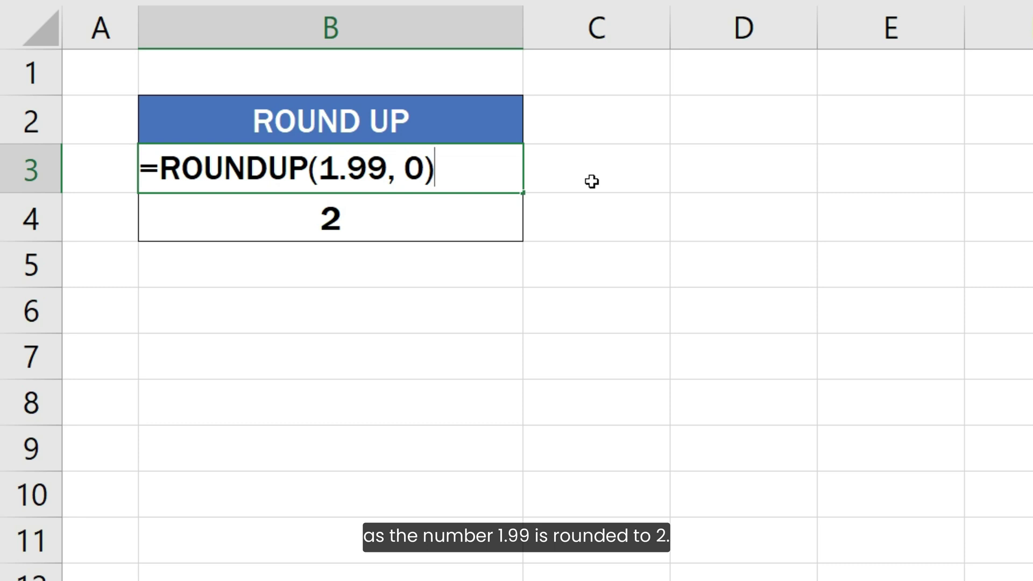
Step: Commit =ROUNDUP(1.99, 0) in B3 and =ROUNDUP(1.01, 0) in B4, both returning 2
{"action": "key", "text": "Return"}
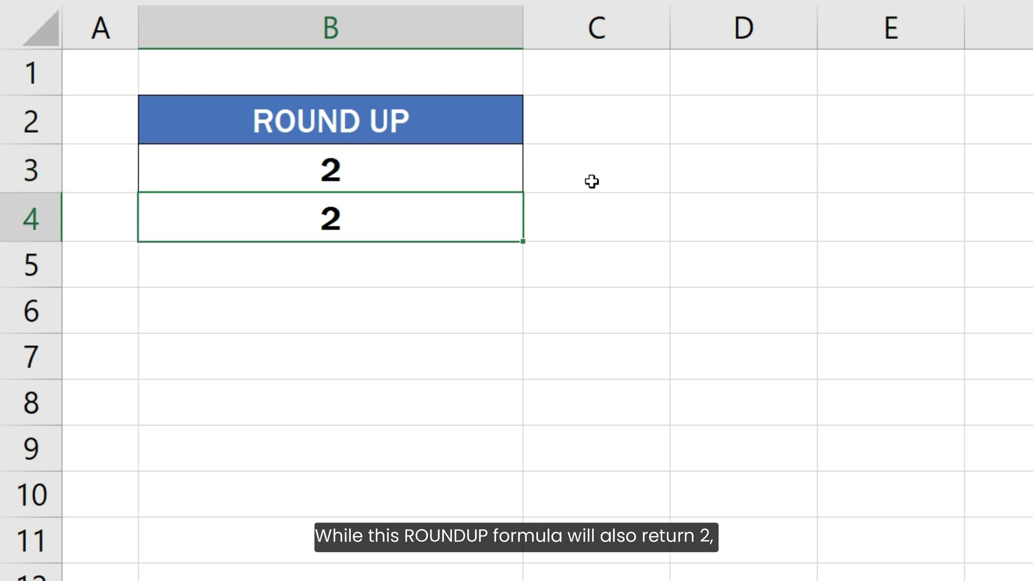
{"action": "key", "text": "F2"}
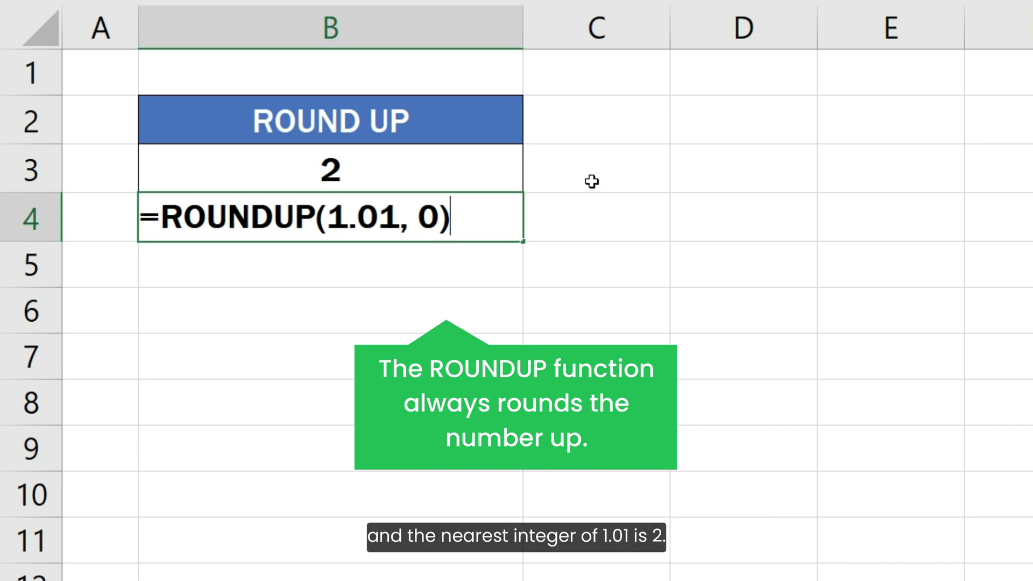
{"action": "key", "text": "Return"}
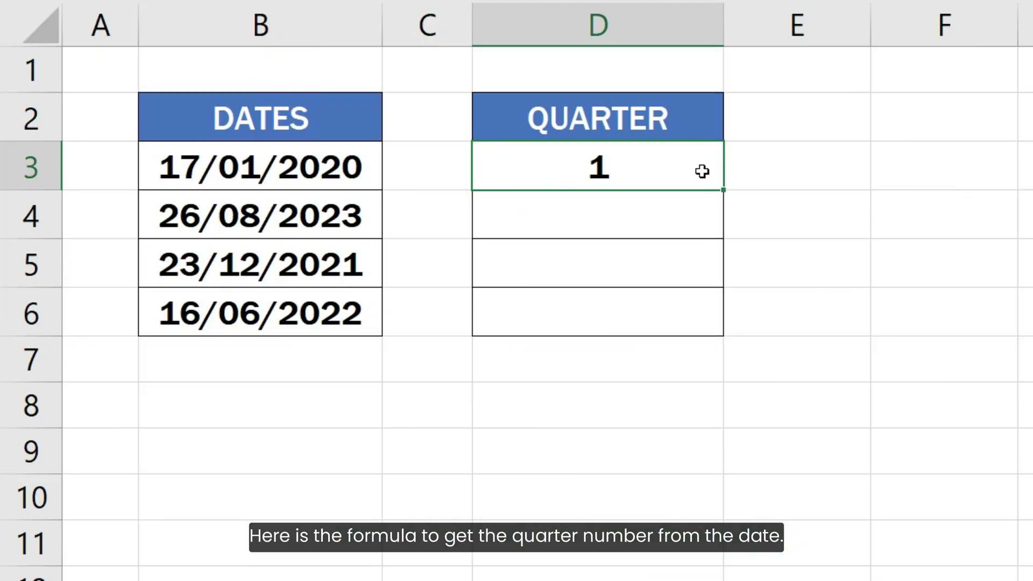
Step: Enter =ROUNDUP(MONTH(B3)/3,0) in D3 and fill it to D6, giving 1, 3, 4, 2
{"action": "double_click", "coordinate": [702, 171]}
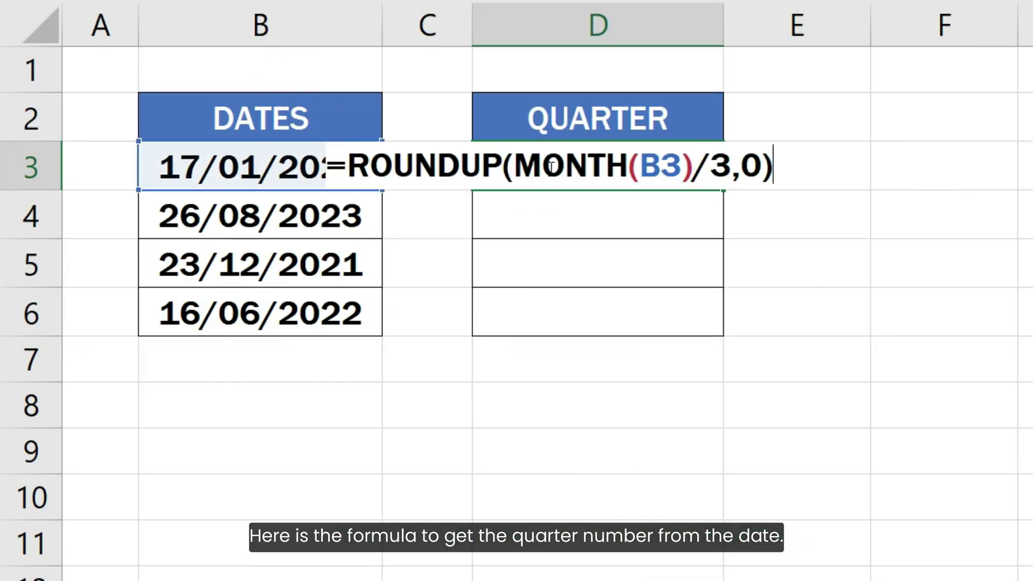
{"action": "left_click_drag", "start_coordinate": [516, 171], "coordinate": [695, 168]}
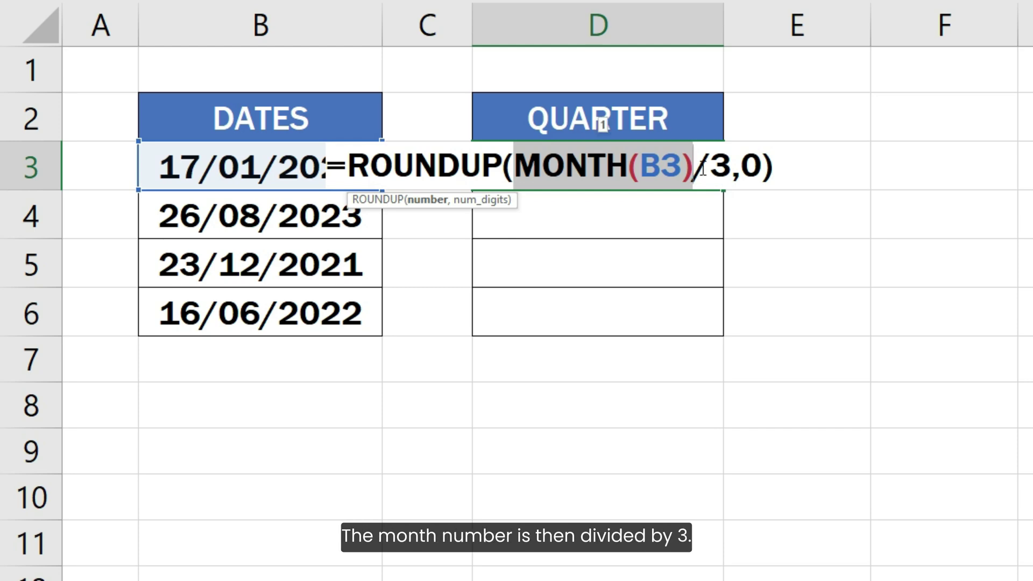
{"action": "left_click", "coordinate": [730, 170], "text": "shift"}
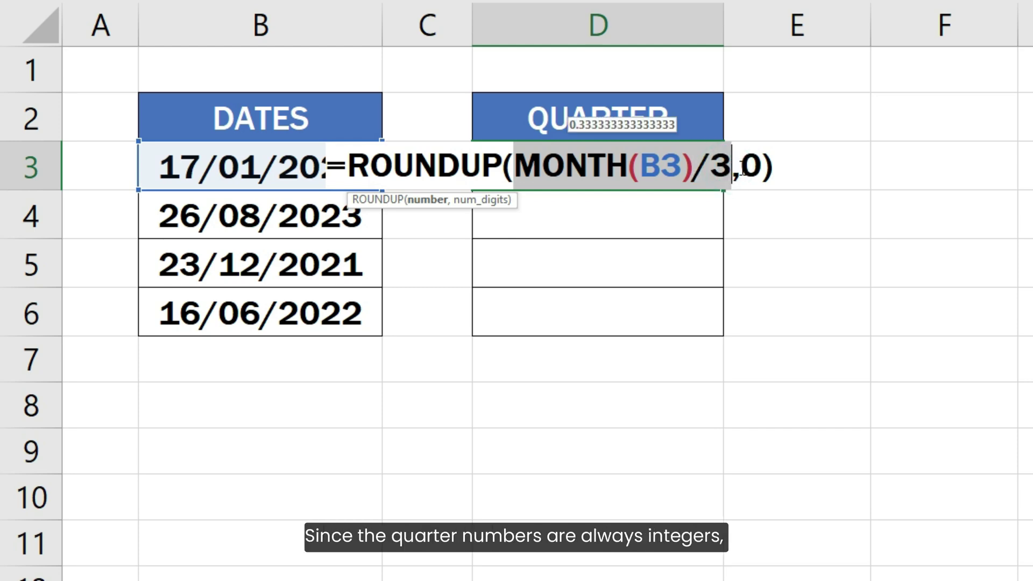
{"action": "left_click_drag", "start_coordinate": [742, 171], "coordinate": [758, 168]}
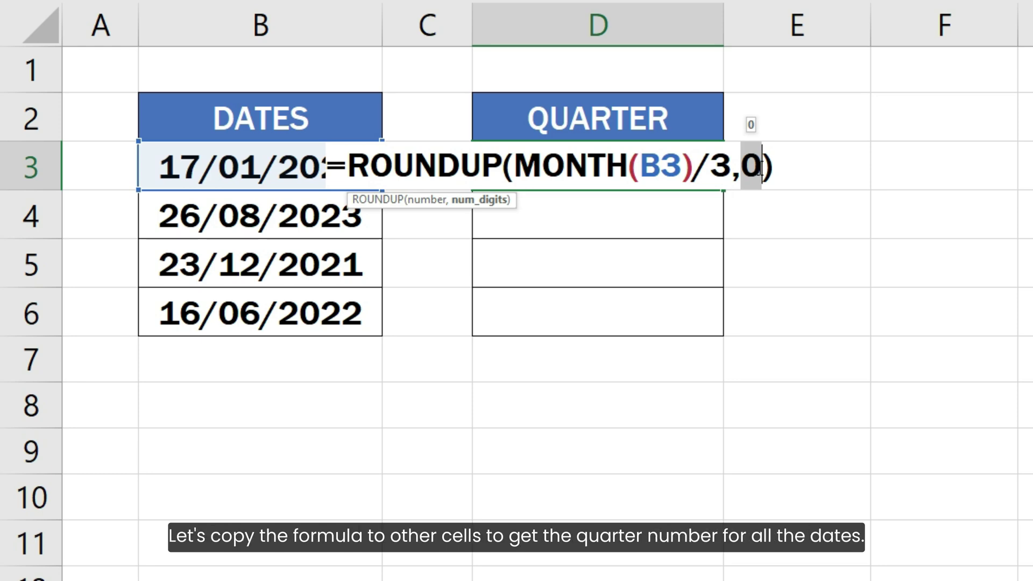
{"action": "key", "text": "ctrl+Return"}
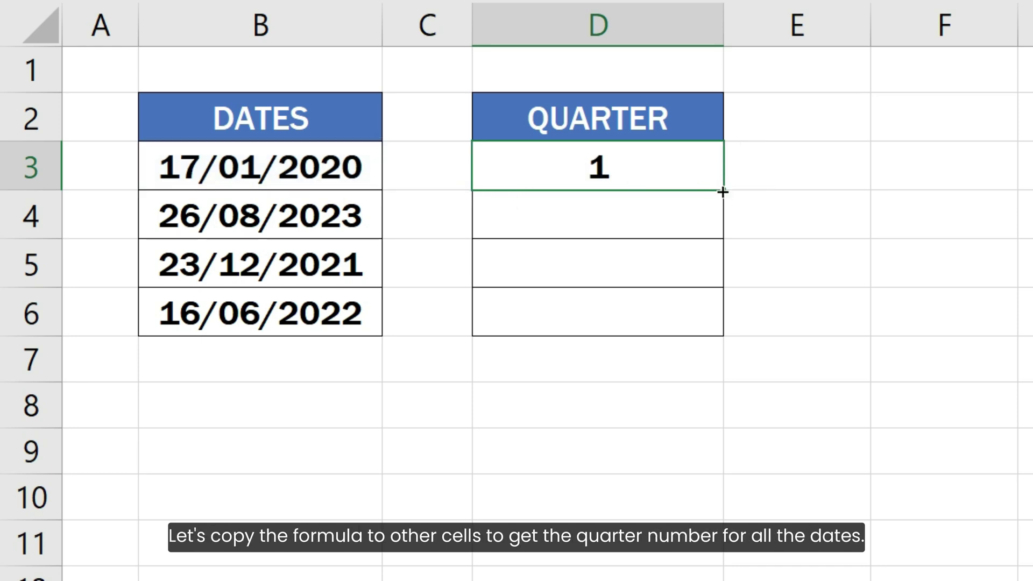
{"action": "left_click_drag", "start_coordinate": [721, 190], "coordinate": [720, 323]}
{"action": "left_click", "coordinate": [756, 316]}
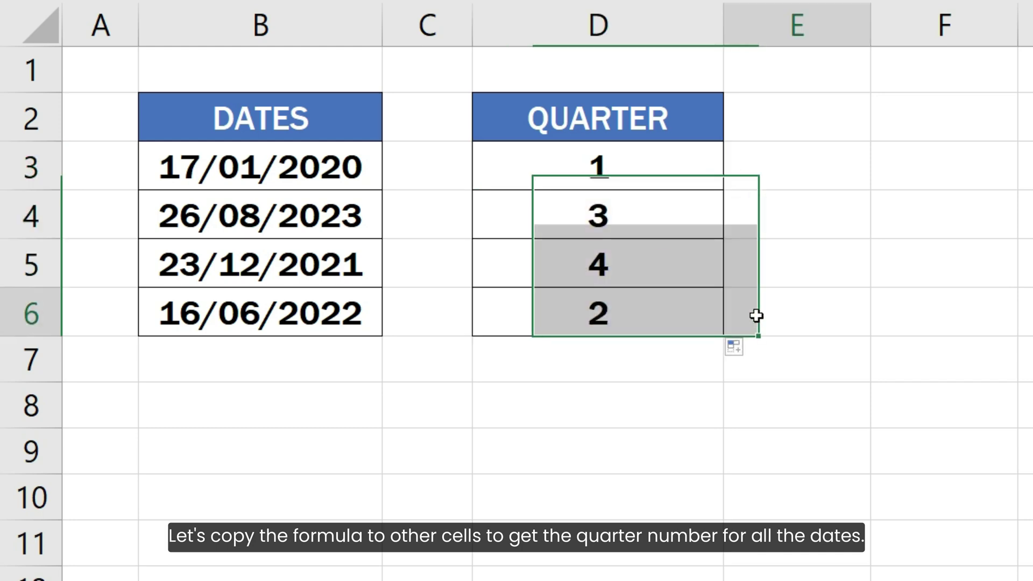
{"action": "left_click", "coordinate": [661, 166]}
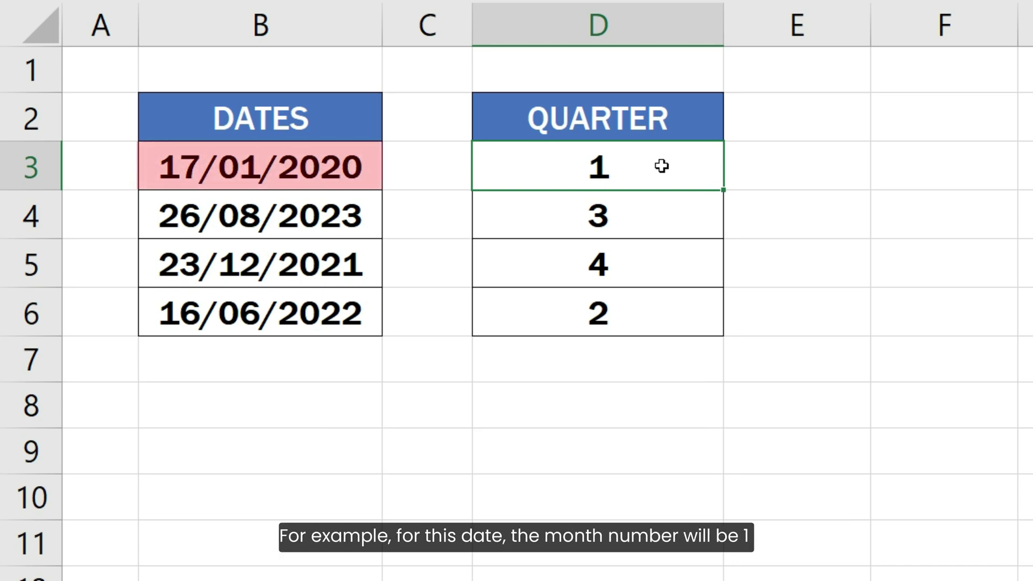
{"action": "double_click", "coordinate": [662, 166]}
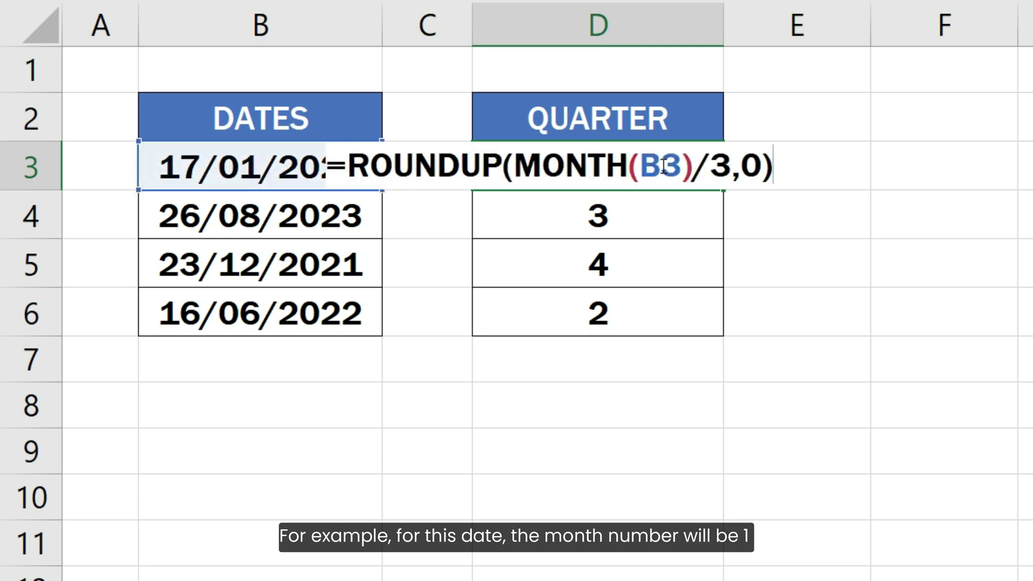
{"action": "left_click_drag", "start_coordinate": [509, 167], "coordinate": [694, 172]}
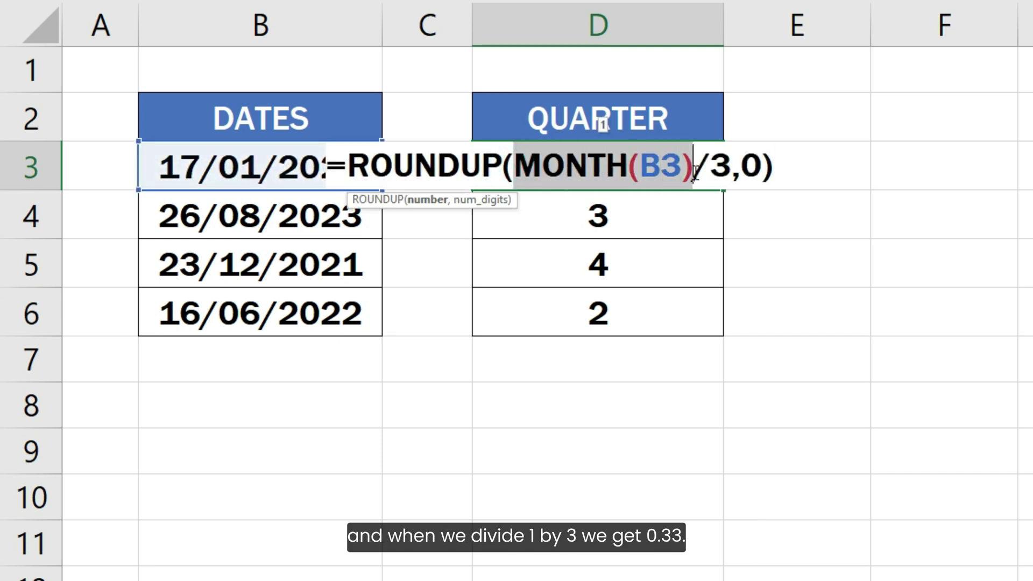
{"action": "key", "text": "F9"}
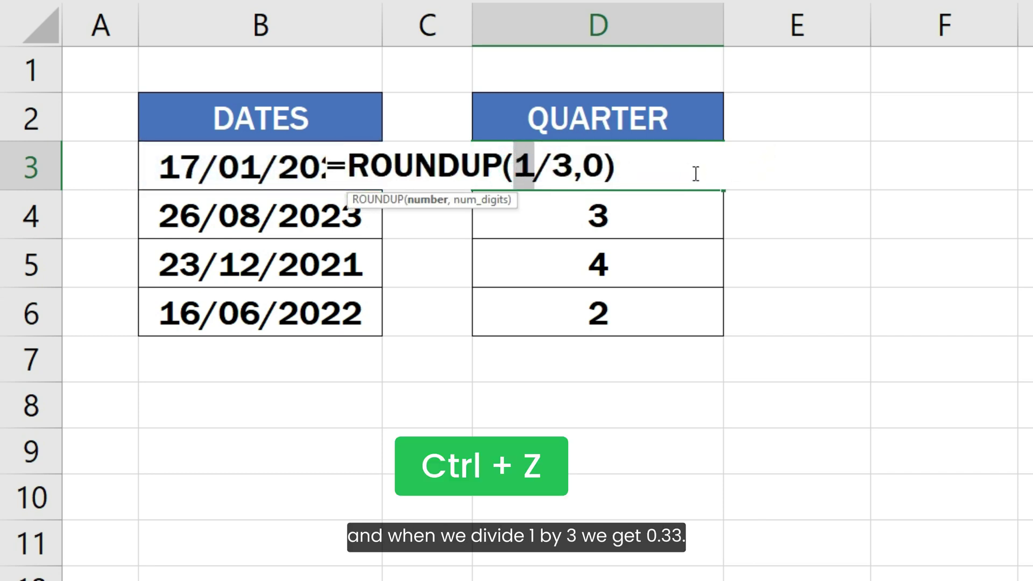
{"action": "key", "text": "ctrl+z"}
{"action": "left_click", "coordinate": [726, 173], "text": "shift"}
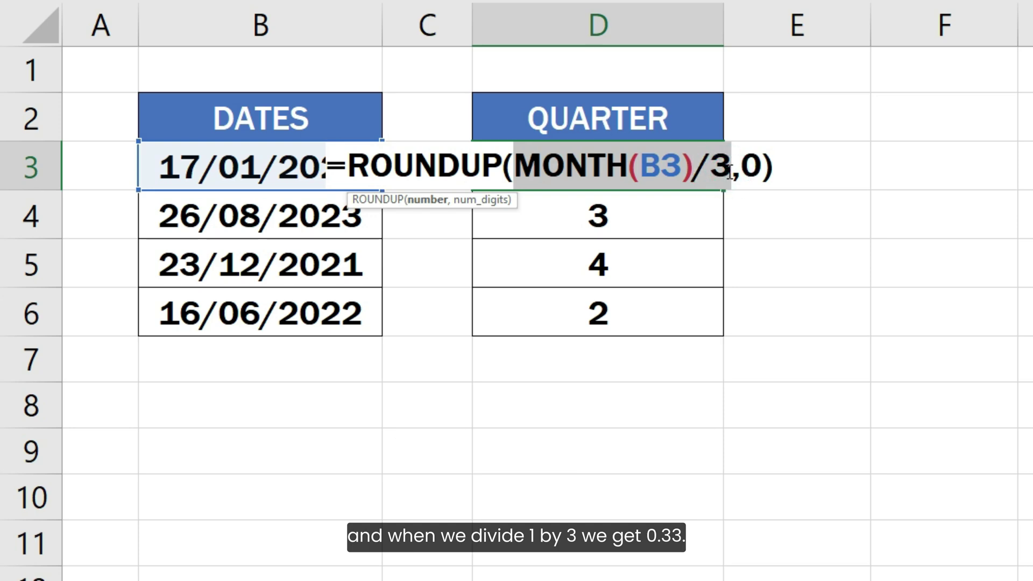
{"action": "key", "text": "F9"}
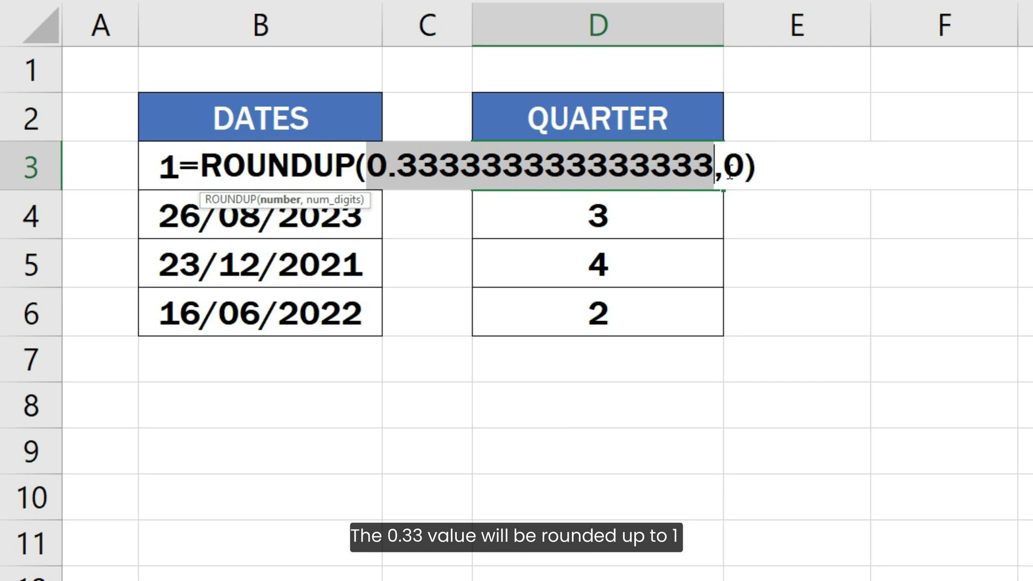
{"action": "key", "text": "ctrl+z"}
{"action": "left_click", "coordinate": [729, 172]}
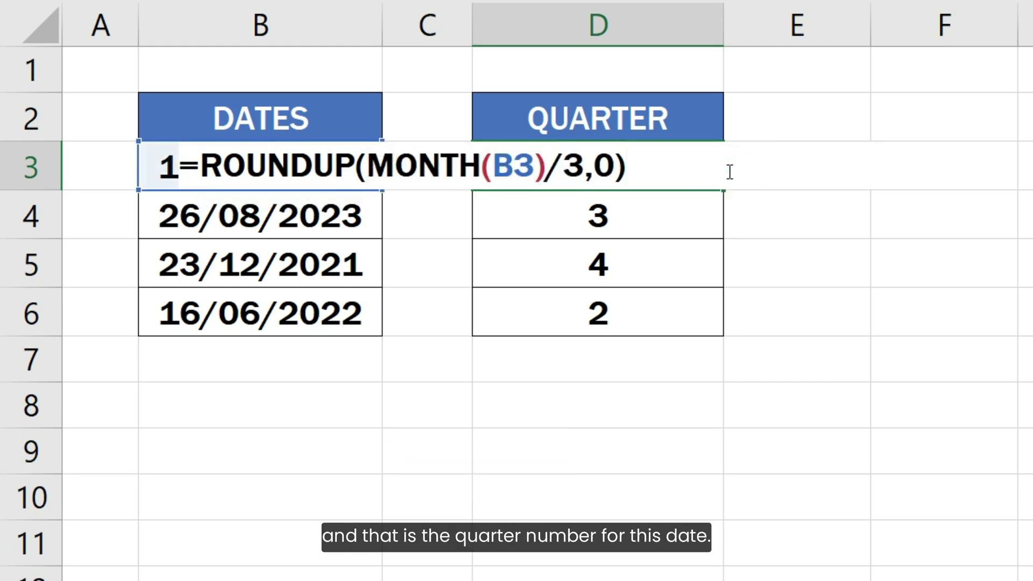
{"action": "key", "text": "Return"}
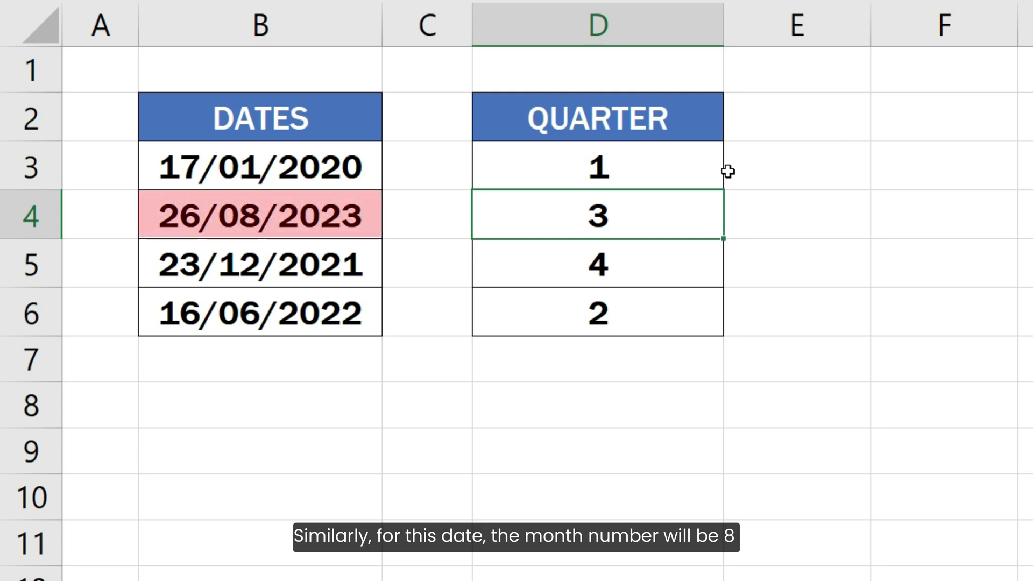
Step: Preview MONTH(B4) as 8 and MONTH(B4)/3 as 2.67 in D4's formula, then recommit it
{"action": "key", "text": "F2"}
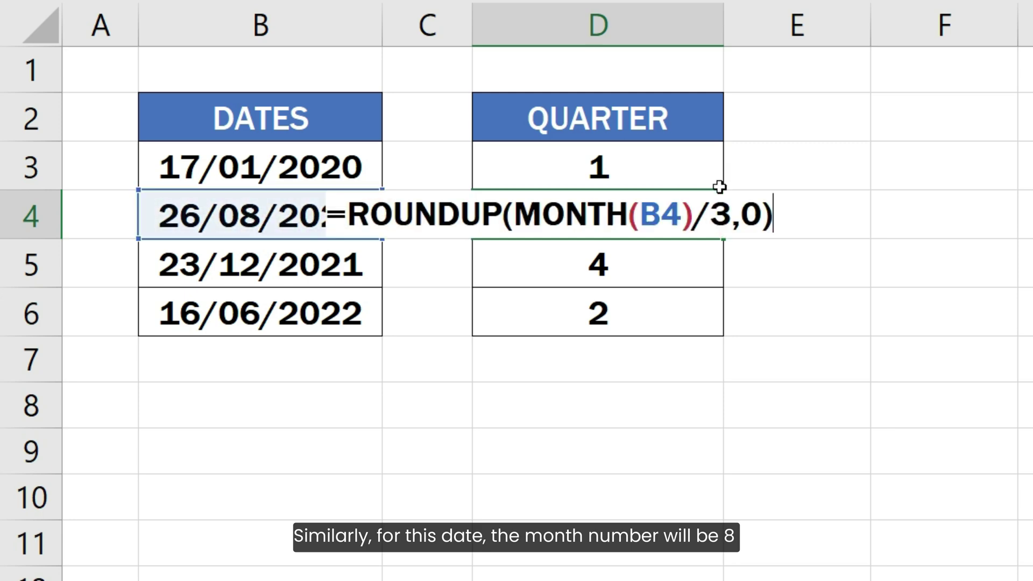
{"action": "left_click_drag", "start_coordinate": [514, 215], "coordinate": [693, 221]}
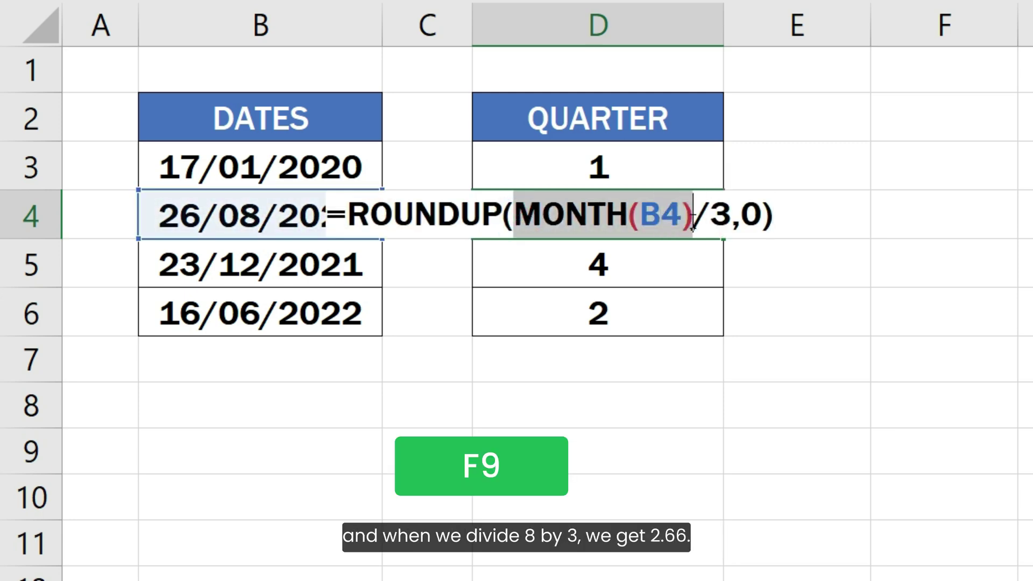
{"action": "key", "text": "F9"}
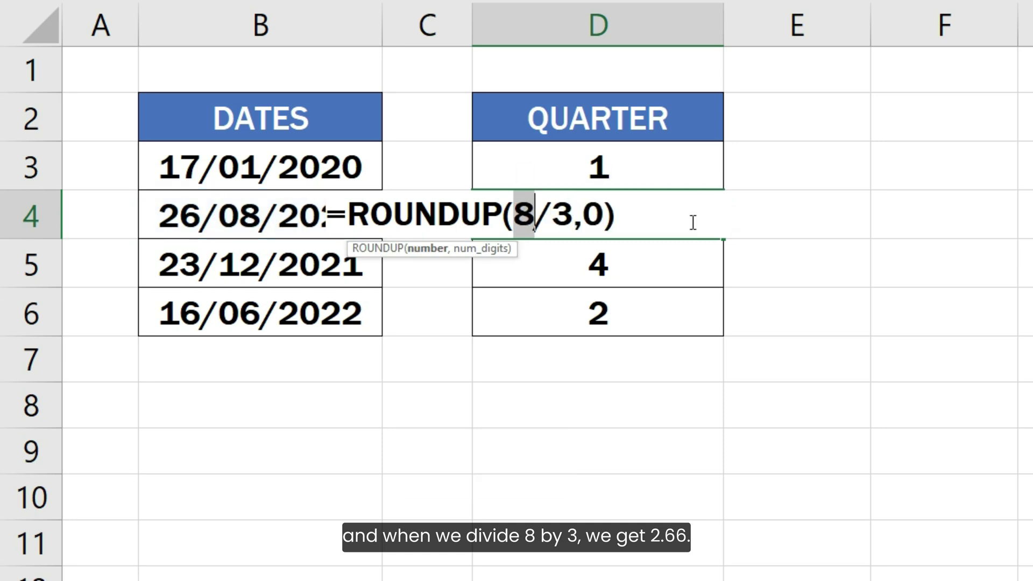
{"action": "key", "text": "ctrl+z"}
{"action": "left_click", "coordinate": [734, 215], "text": "shift"}
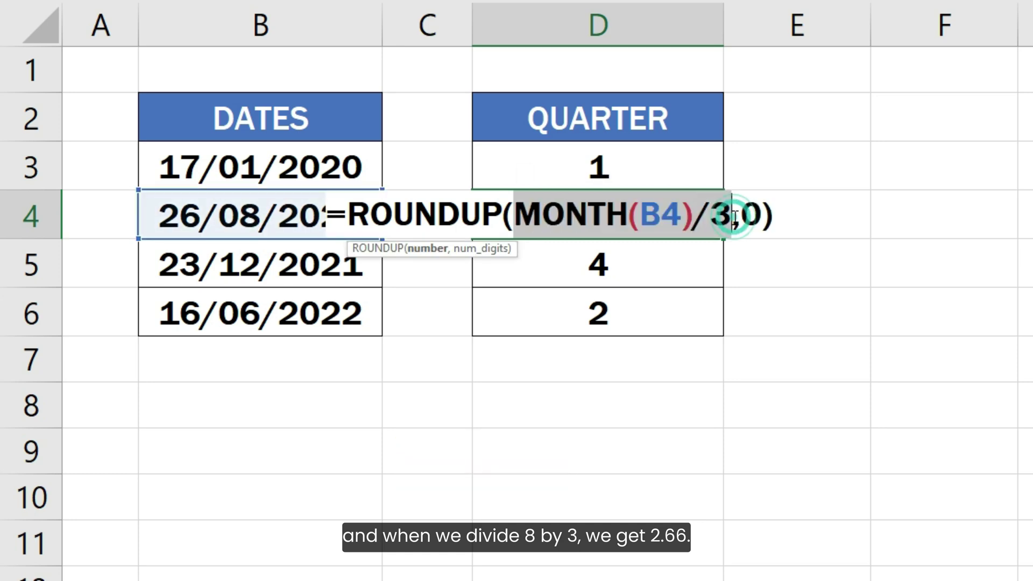
{"action": "key", "text": "F9"}
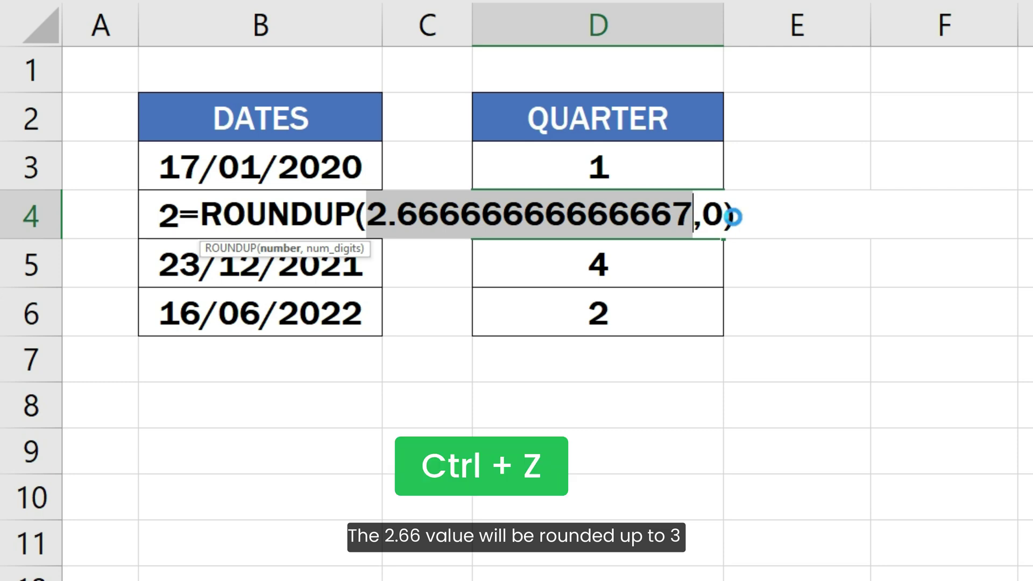
{"action": "key", "text": "ctrl+z"}
{"action": "left_click", "coordinate": [751, 218]}
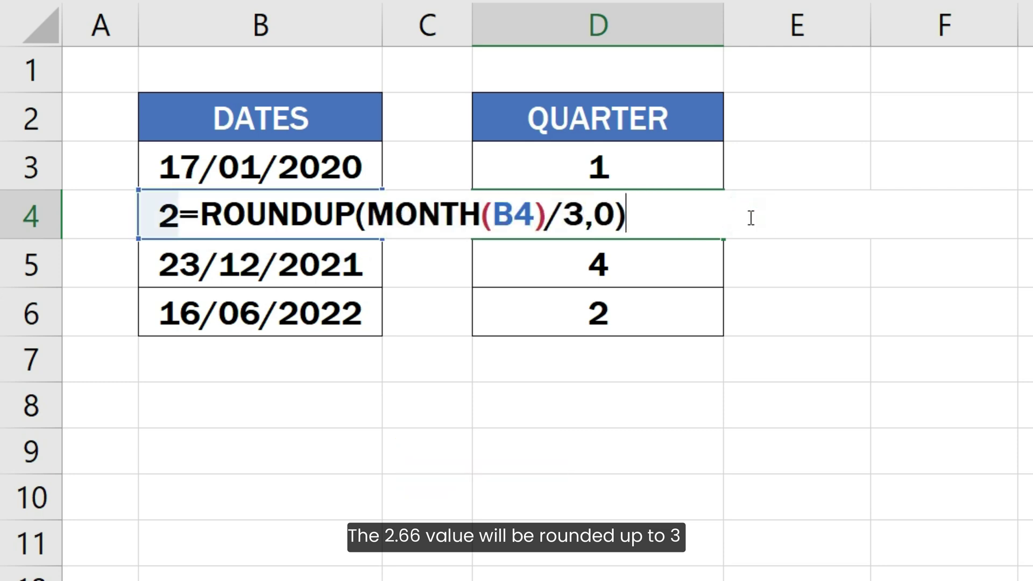
{"action": "key", "text": "Return"}
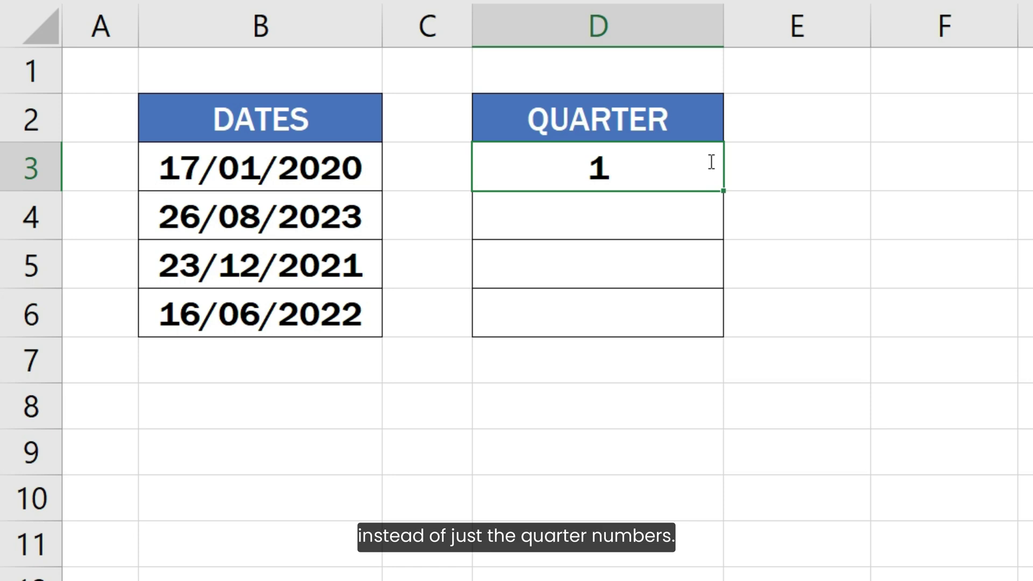
Step: Prefix D3's formula with "Q" & and fill it to D6, showing Q1, Q3, Q4, Q2
{"action": "double_click", "coordinate": [711, 161]}
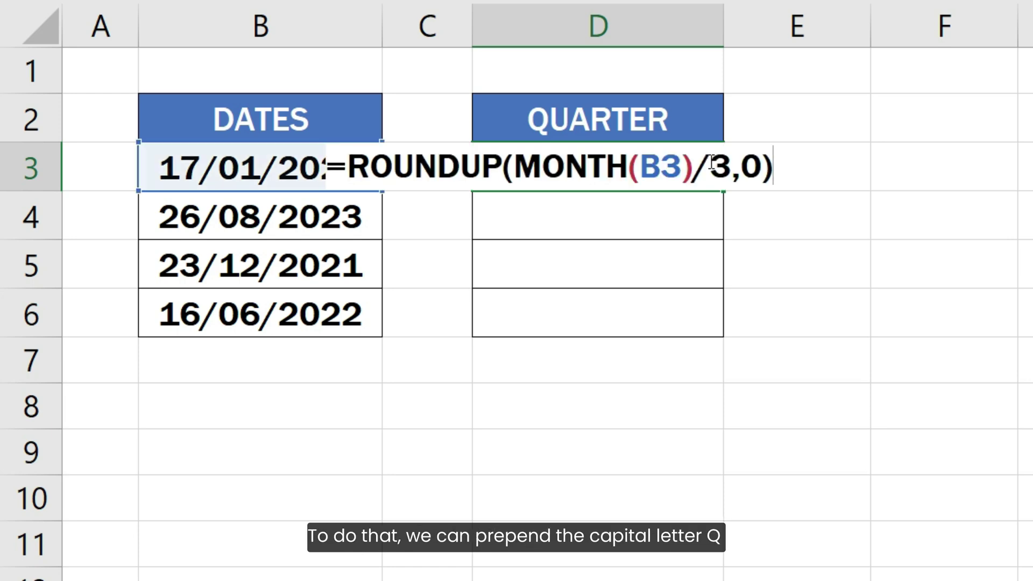
{"action": "left_click", "coordinate": [348, 167]}
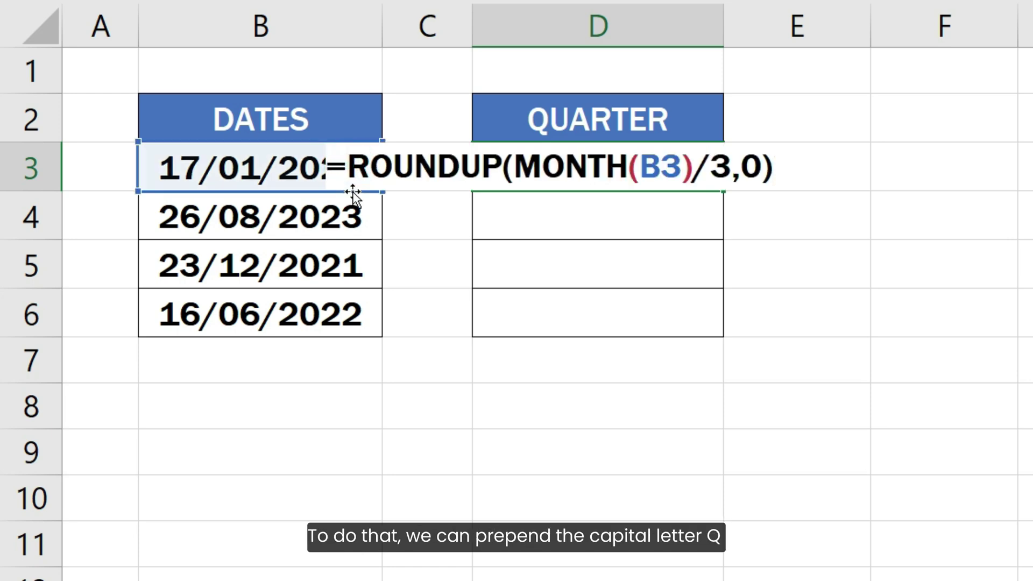
{"action": "type", "text": "\"Q\" "}
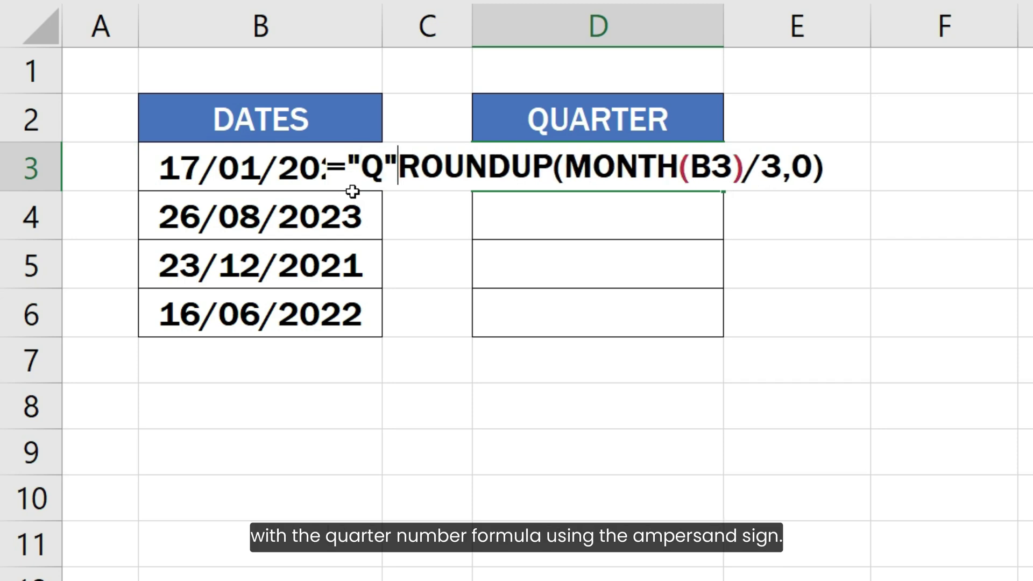
{"action": "type", "text": "&"}
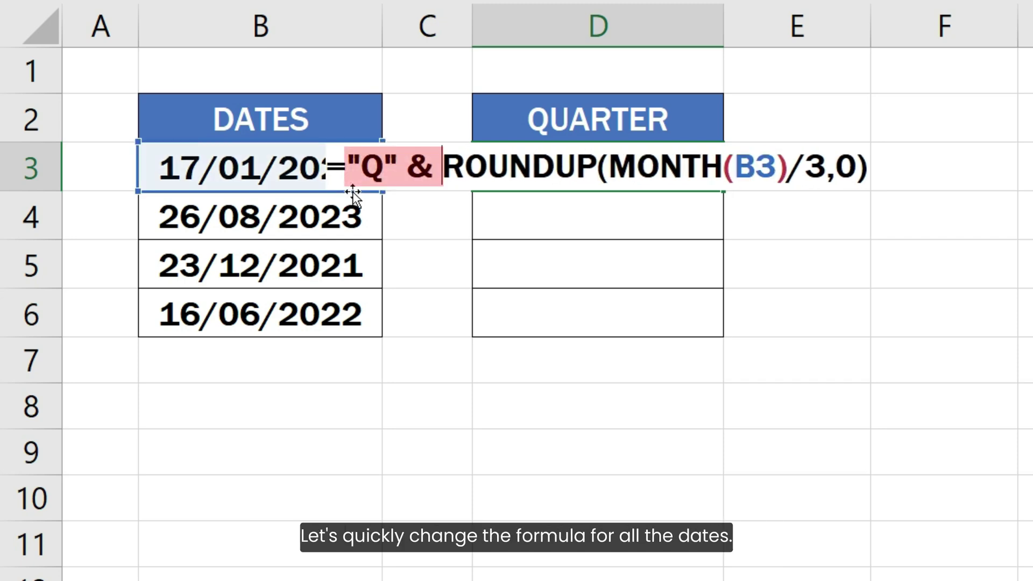
{"action": "key", "text": "Return"}
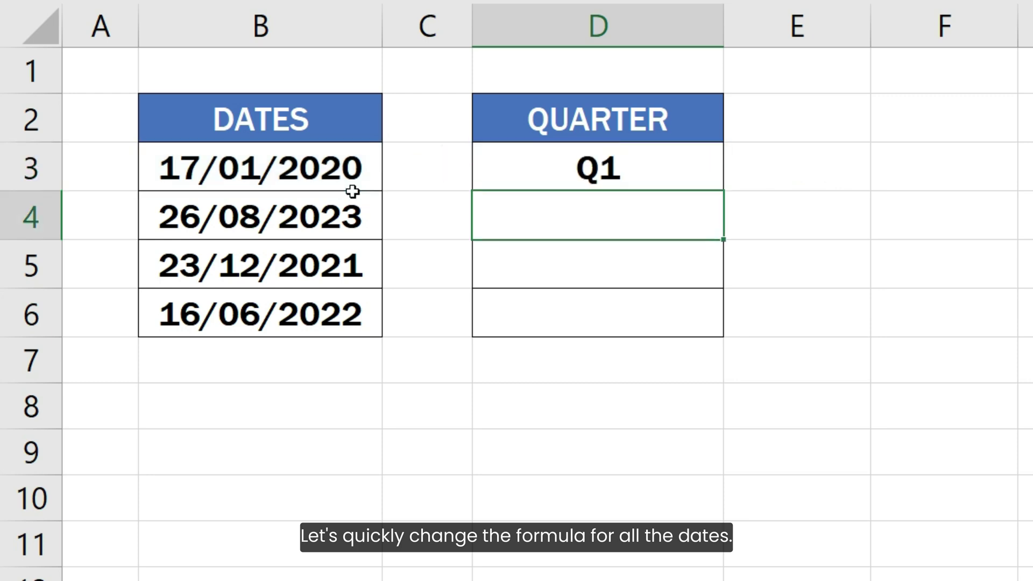
{"action": "left_click", "coordinate": [623, 168]}
{"action": "left_click_drag", "start_coordinate": [723, 193], "coordinate": [719, 329]}
{"action": "left_click", "coordinate": [753, 320]}
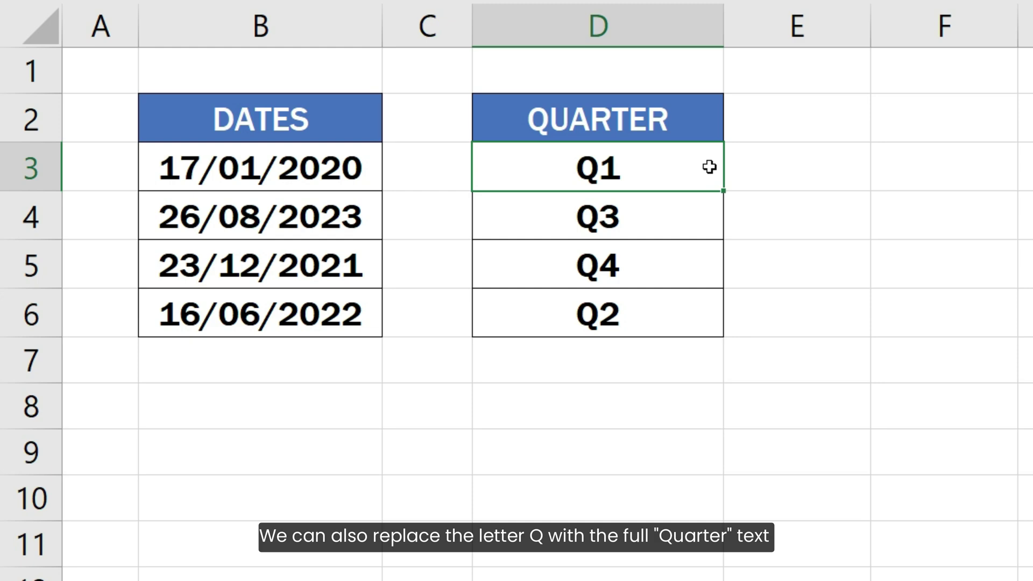
Step: Change D3's "Q" prefix to "Quarter - " and fill down: Quarter - 1, Quarter - 3, Quarter - 4
{"action": "double_click", "coordinate": [709, 166]}
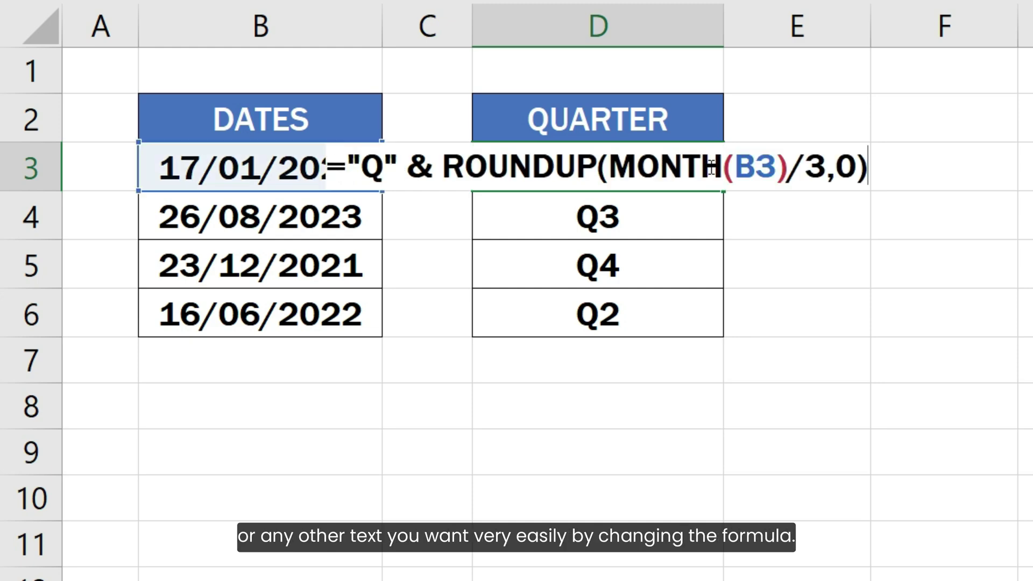
{"action": "left_click", "coordinate": [386, 163]}
{"action": "type", "text": "uarter -"}
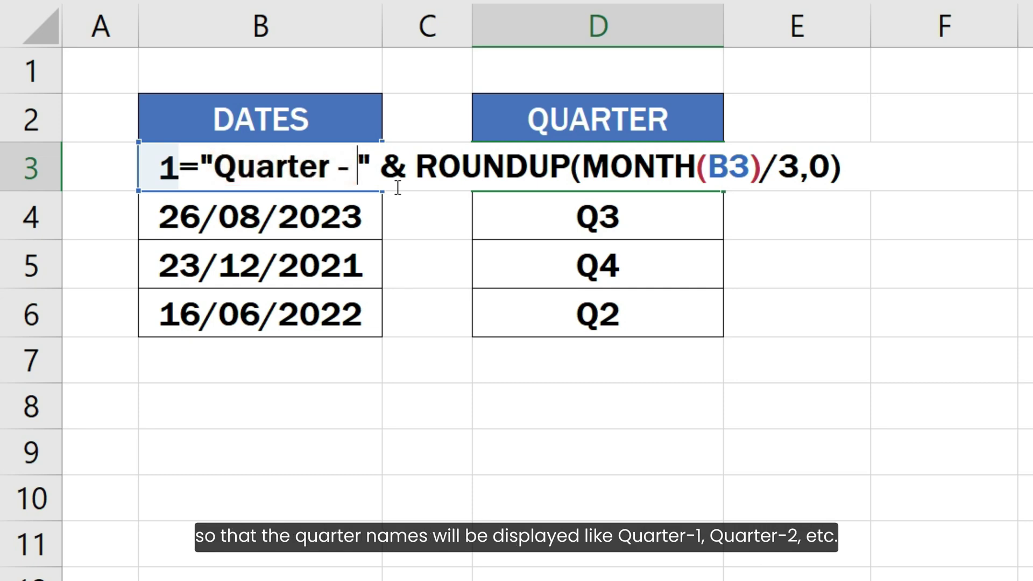
{"action": "key", "text": "Return"}
{"action": "left_click", "coordinate": [621, 181]}
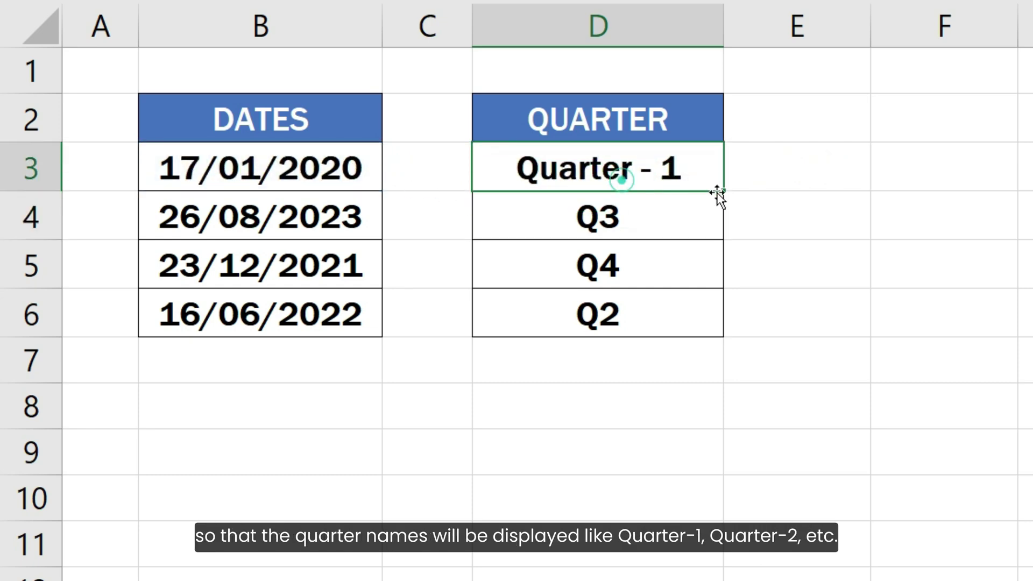
{"action": "double_click", "coordinate": [725, 194]}
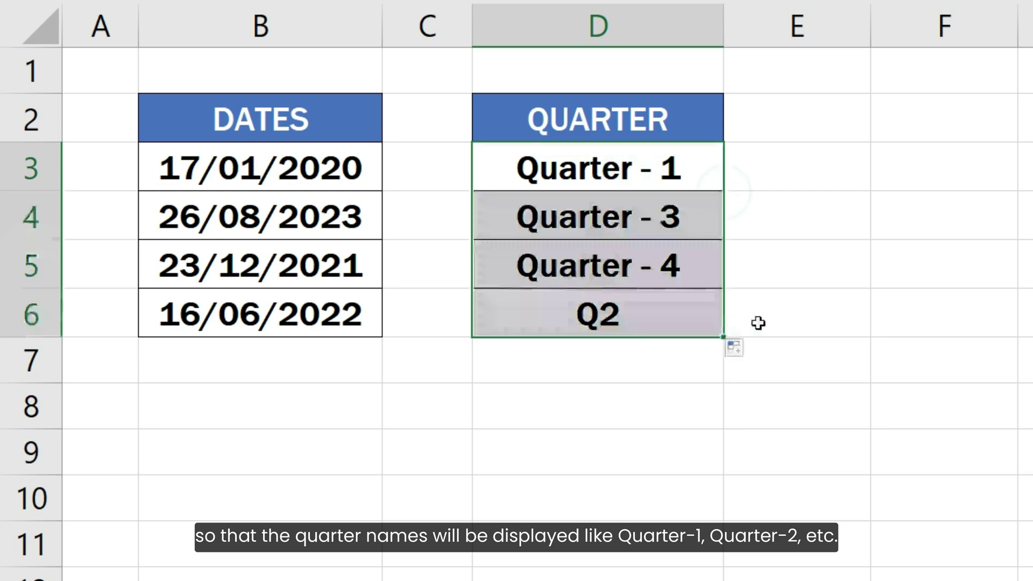